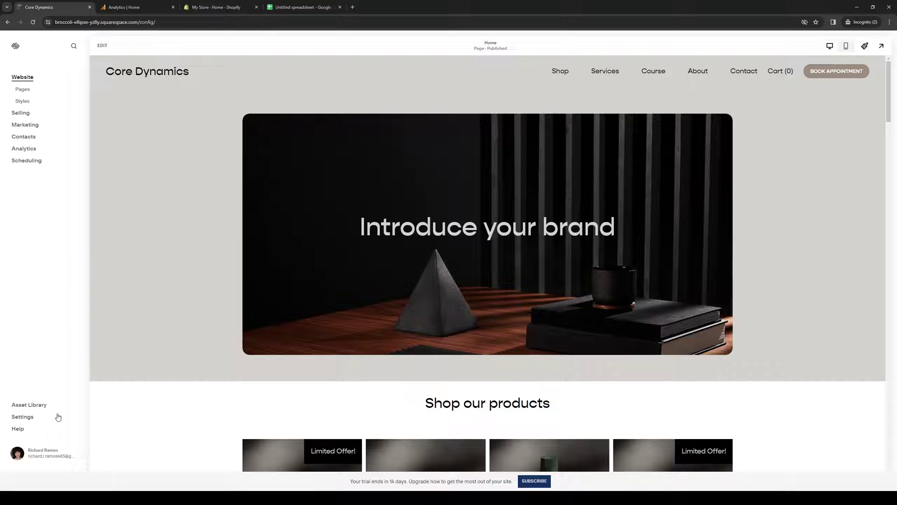
# Open Squarespace's Website settings from the Settings entry in the left sidebar.
pyautogui.click(28, 417)
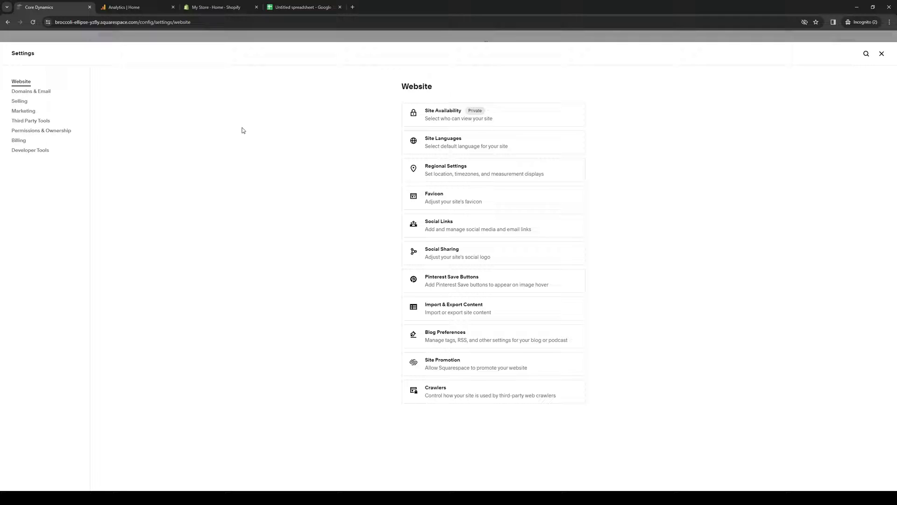
# In the spreadsheet, open the Publish to the web dialog from File > Share.
pyautogui.click(313, 8)
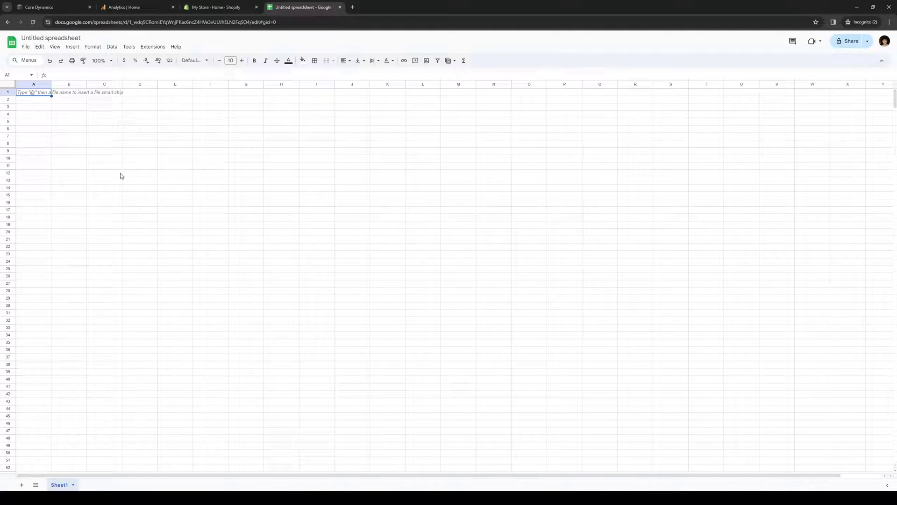
pyautogui.click(25, 49)
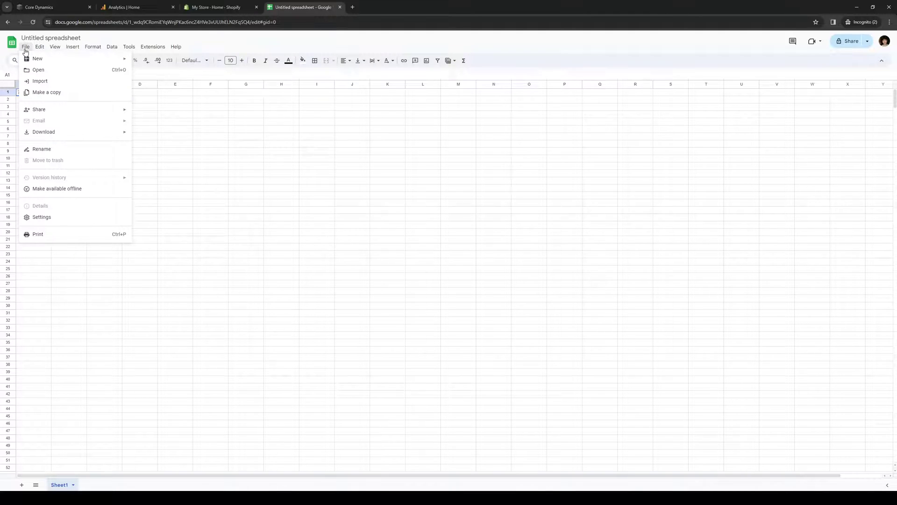
pyautogui.moveTo(39, 137)
pyautogui.moveTo(62, 112)
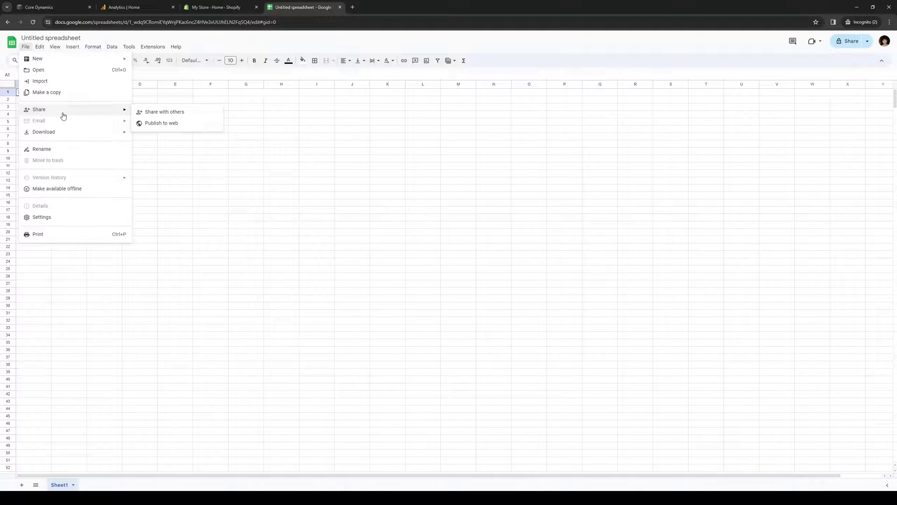
pyautogui.click(178, 124)
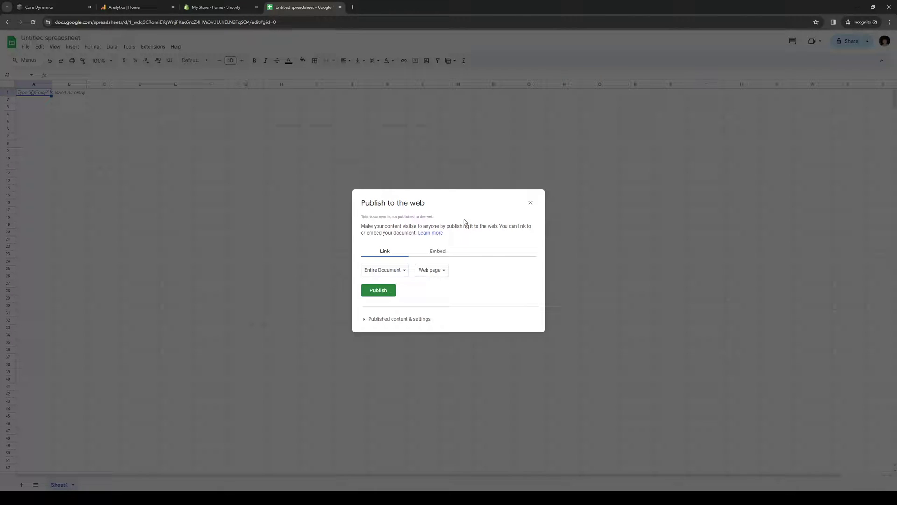
# Set publishing to Embed the Entire Document with automatic republishing turned off.
pyautogui.click(435, 255)
pyautogui.click(393, 255)
pyautogui.click(438, 271)
pyautogui.click(440, 271)
pyautogui.click(391, 319)
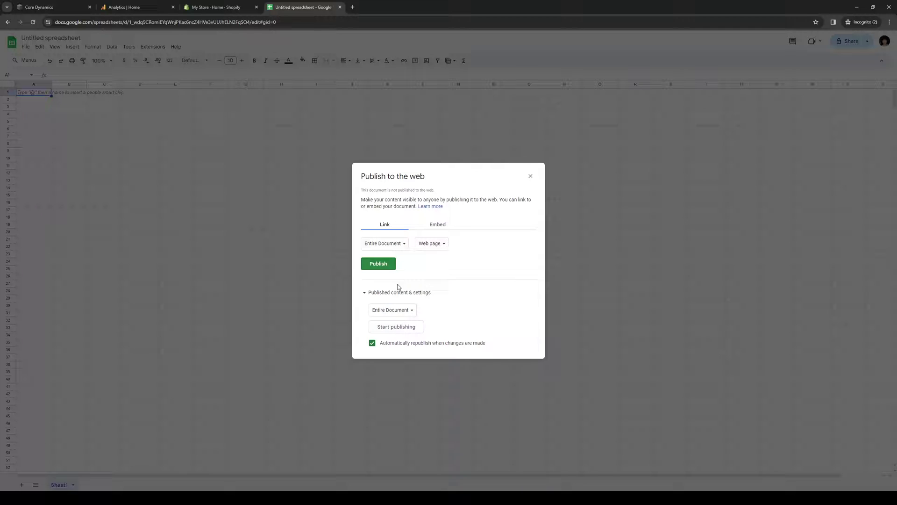
pyautogui.click(387, 351)
pyautogui.click(438, 225)
pyautogui.click(395, 245)
pyautogui.click(395, 244)
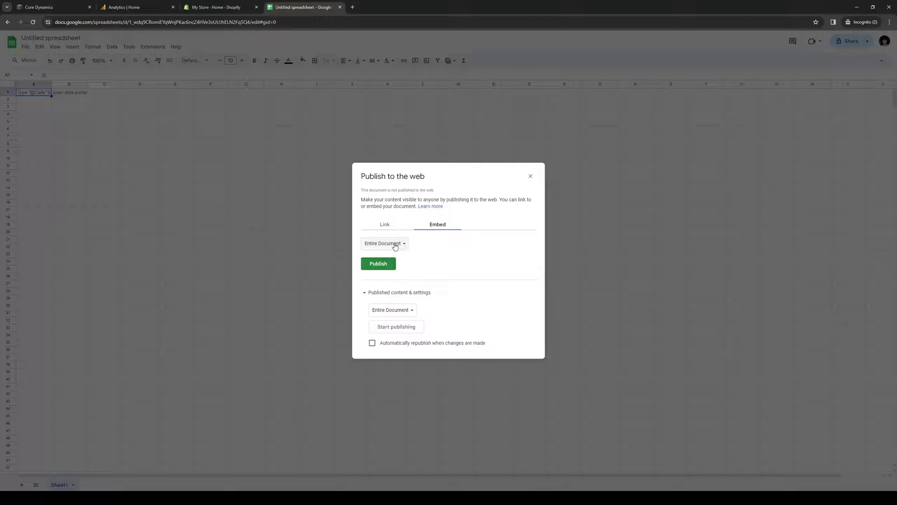
# Confirm publishing the spreadsheet to the web.
pyautogui.click(391, 264)
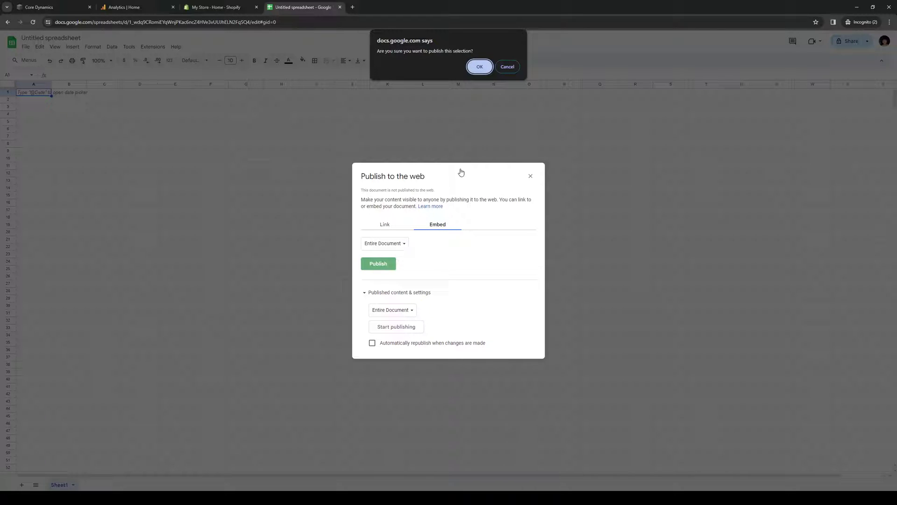
pyautogui.press('Return')
pyautogui.click(395, 228)
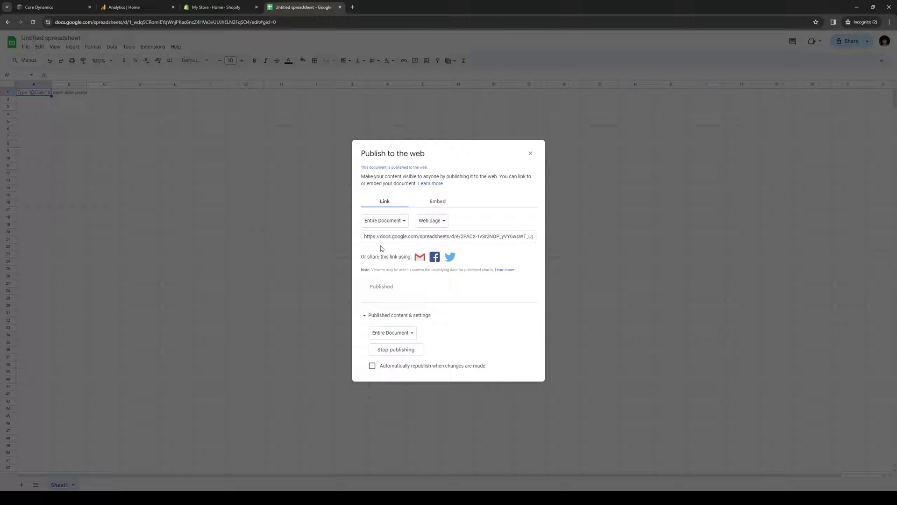
# Select the generated iframe embed code on the Embed tab, then return to the Link view.
pyautogui.click(437, 201)
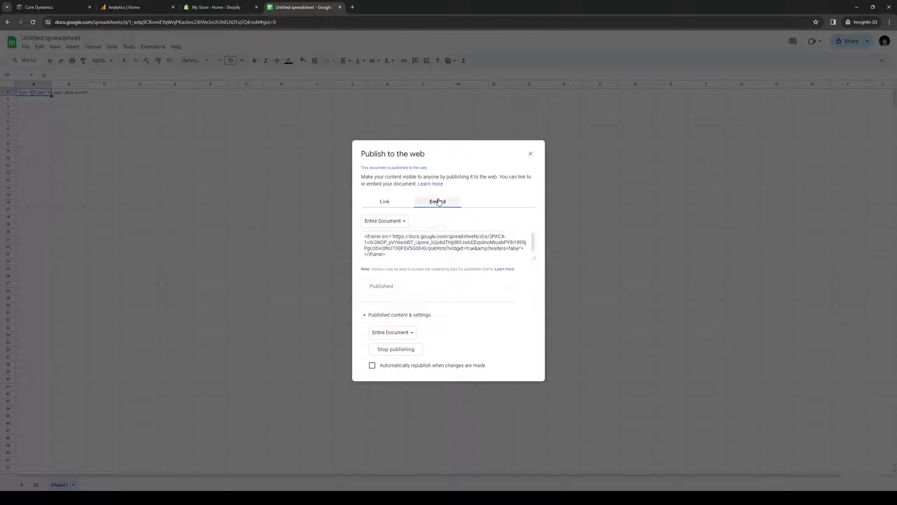
pyautogui.click(408, 255)
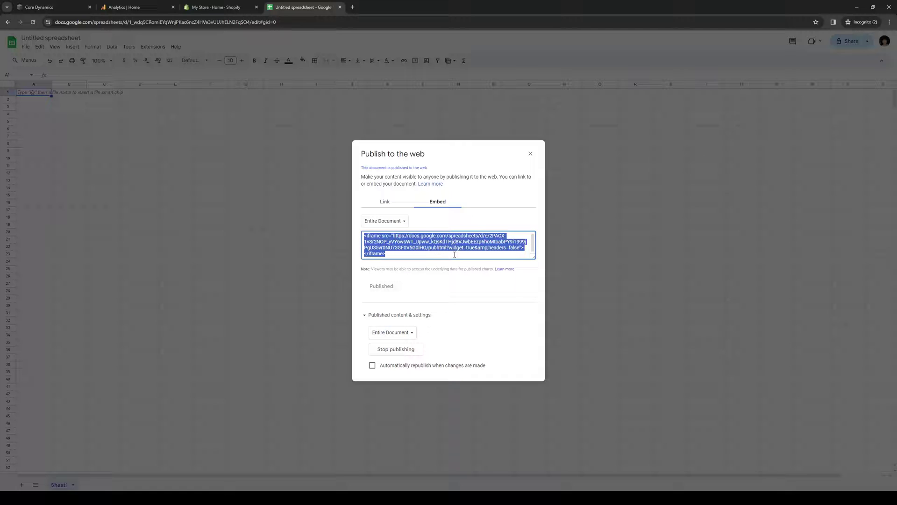
pyautogui.click(496, 182)
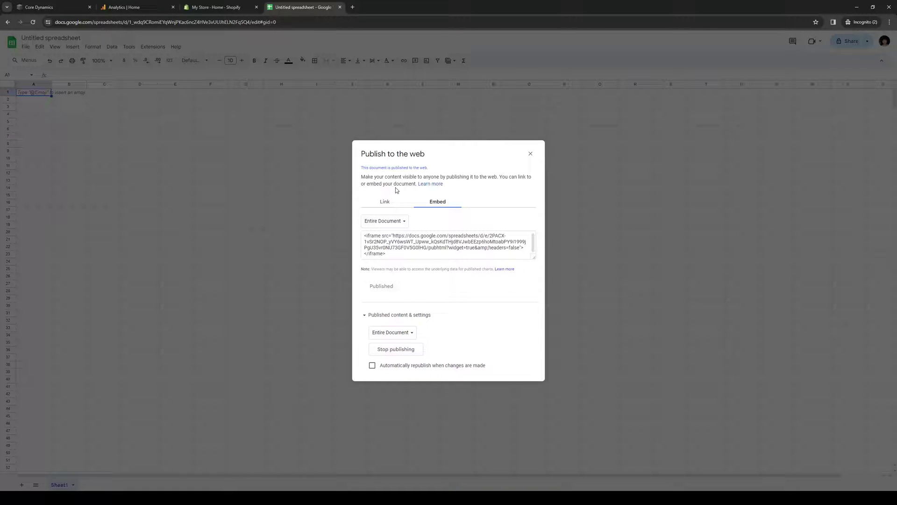
pyautogui.click(393, 201)
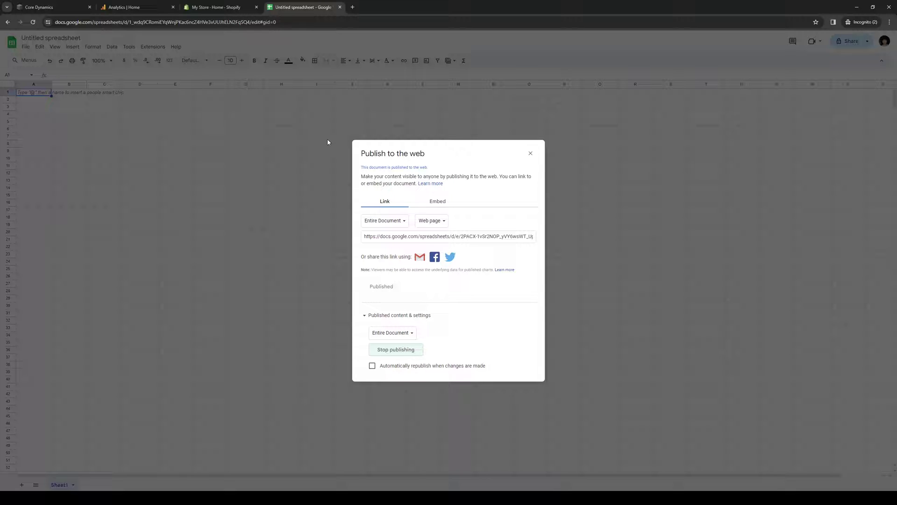
# Back in Squarespace, search settings for 'edit', open Website pages, then open Website Tools.
pyautogui.click(69, 7)
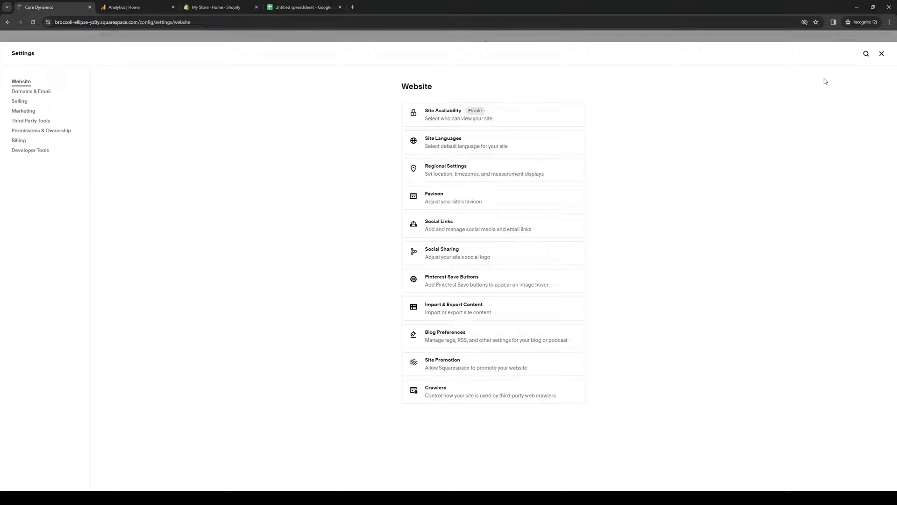
pyautogui.click(865, 55)
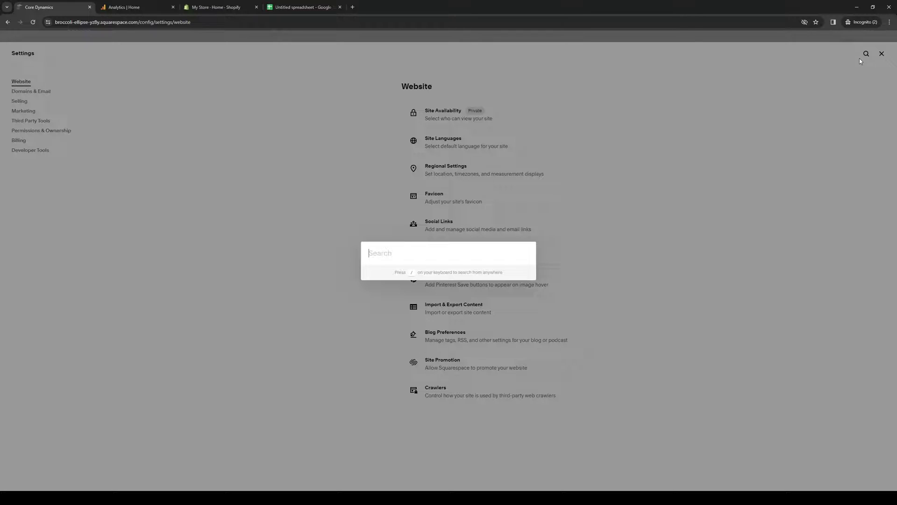
pyautogui.write('edit')
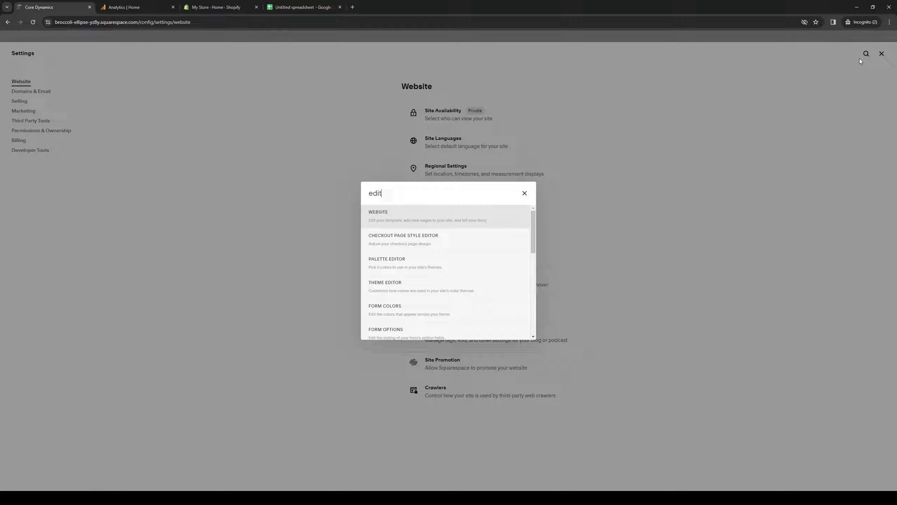
pyautogui.click(481, 217)
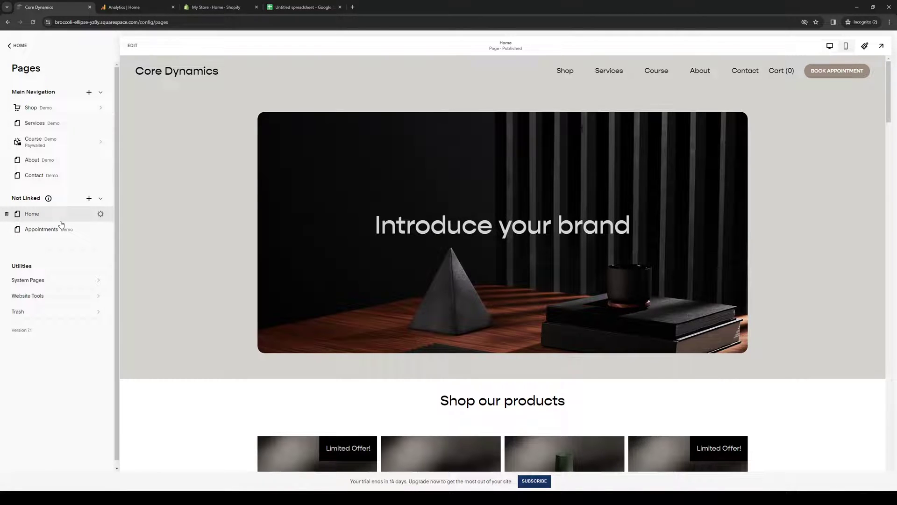
pyautogui.click(28, 295)
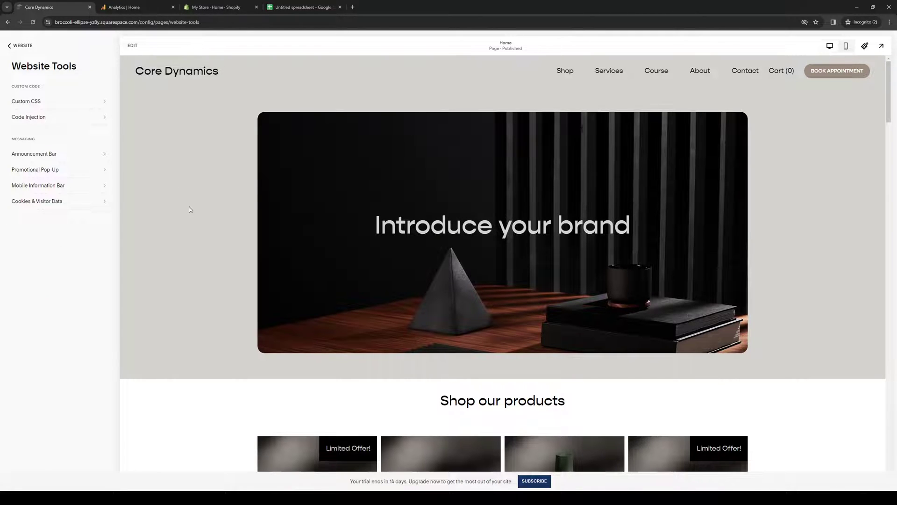
# Paste the spreadsheet iframe code into the Header box of Code Injection.
pyautogui.click(79, 123)
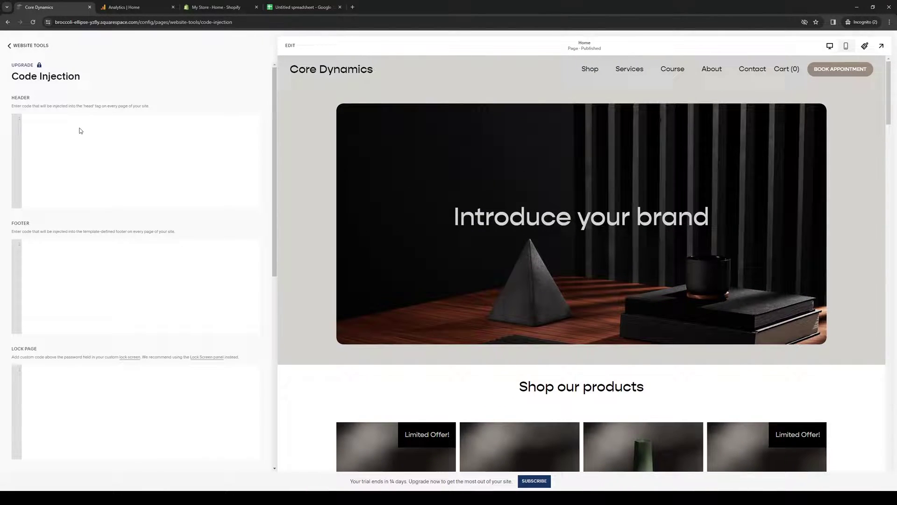
pyautogui.write('<iframe src="https://docs.google.com/spreadsheets/d/e/2PACX-1vSr2NOP_yVY6wsWT_Upww_kQsKdTHjdSVJwbEEzp6hcMtcabPY9i1999jPgU35vr0NU73GF0V5G01HG/pubhtml?widget=true&amp;headers=false"></iframe>')
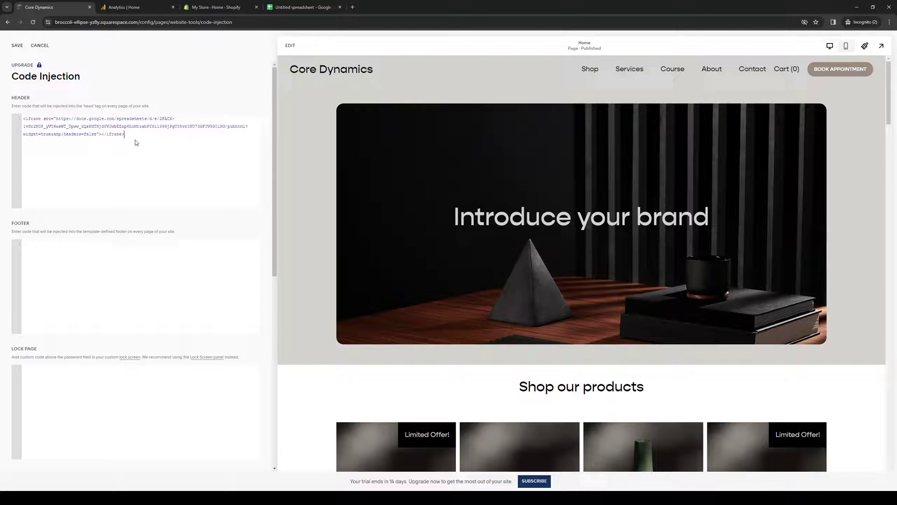
pyautogui.moveTo(124, 135); pyautogui.dragTo(14, 129)
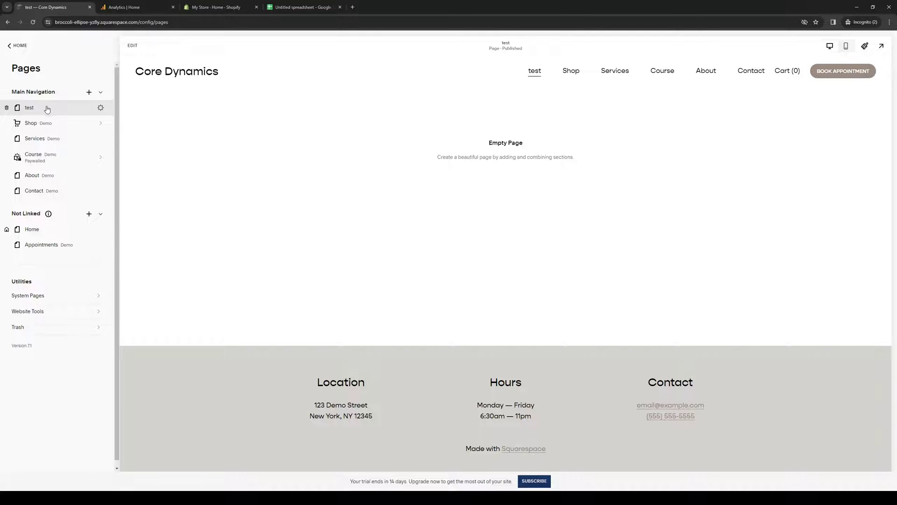
# Paste the iframe embed code into the test page's Advanced header code injection box.
pyautogui.click(101, 108)
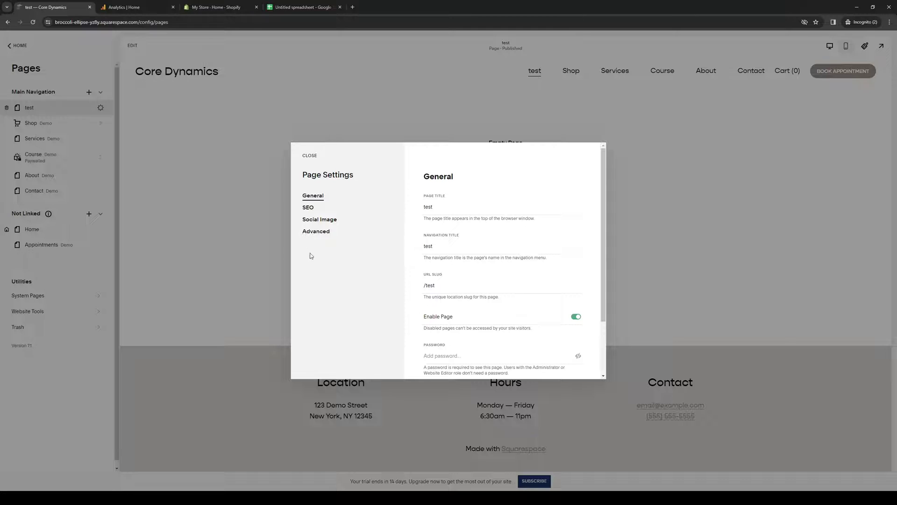
pyautogui.click(327, 233)
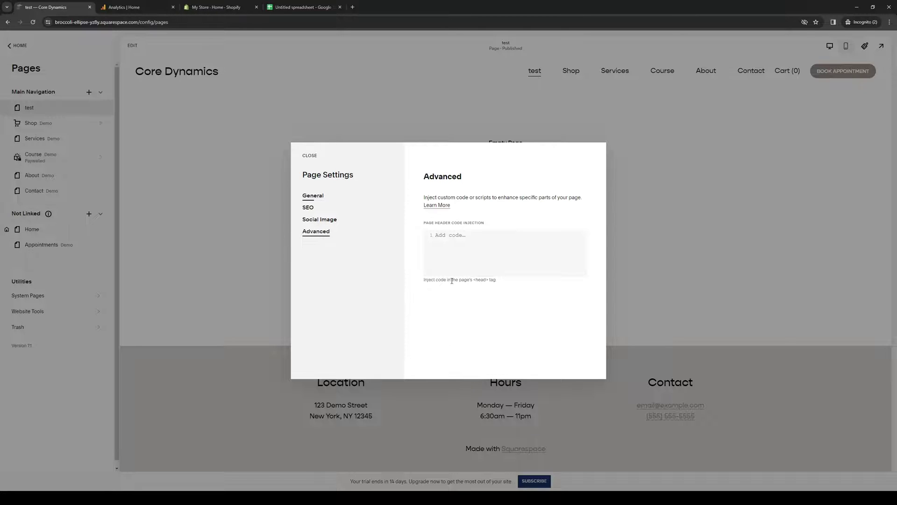
pyautogui.click(452, 236)
pyautogui.hotkey('ctrl', 'v')
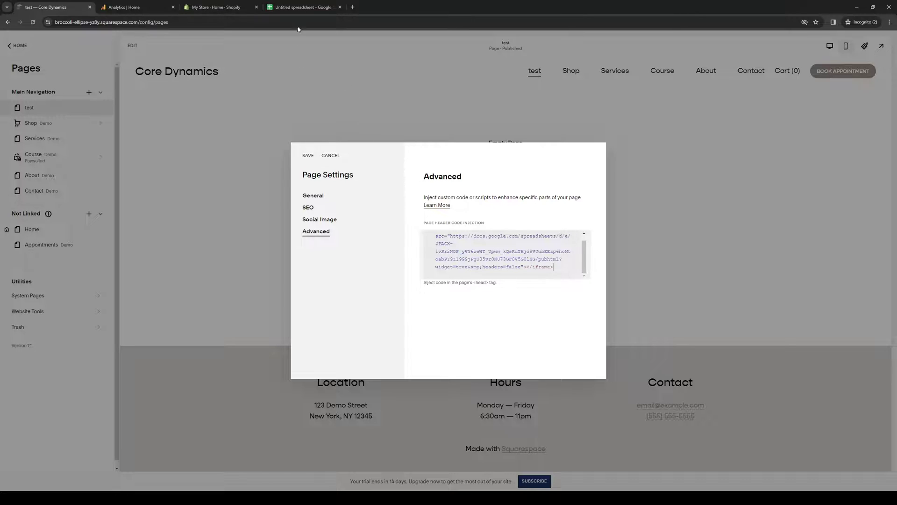
pyautogui.click(298, 8)
# Close the publish dialog and enter 'hello world' in A1 and 'test' in A2.
pyautogui.click(530, 154)
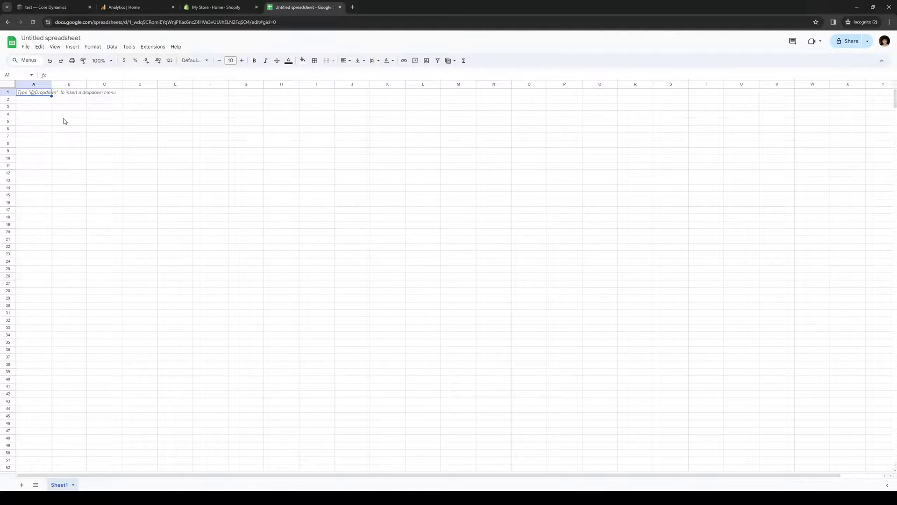
pyautogui.write('hello world')
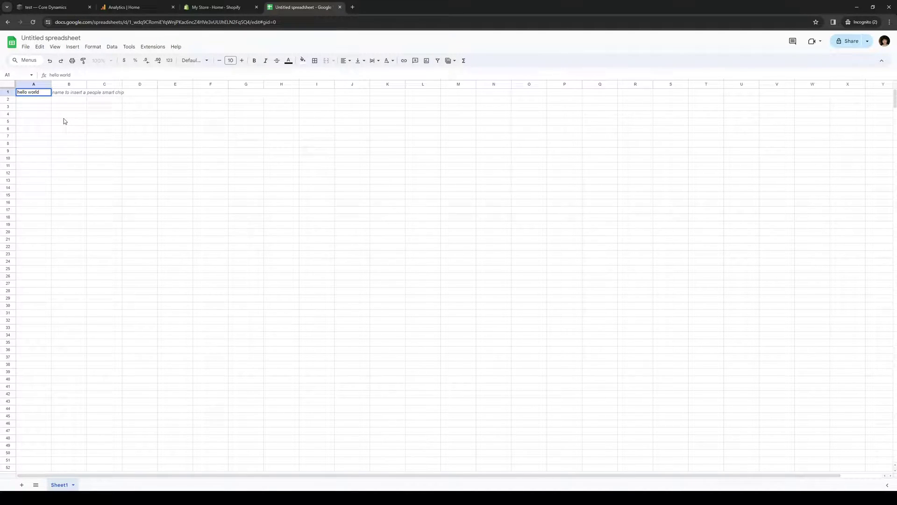
pyautogui.press('Return')
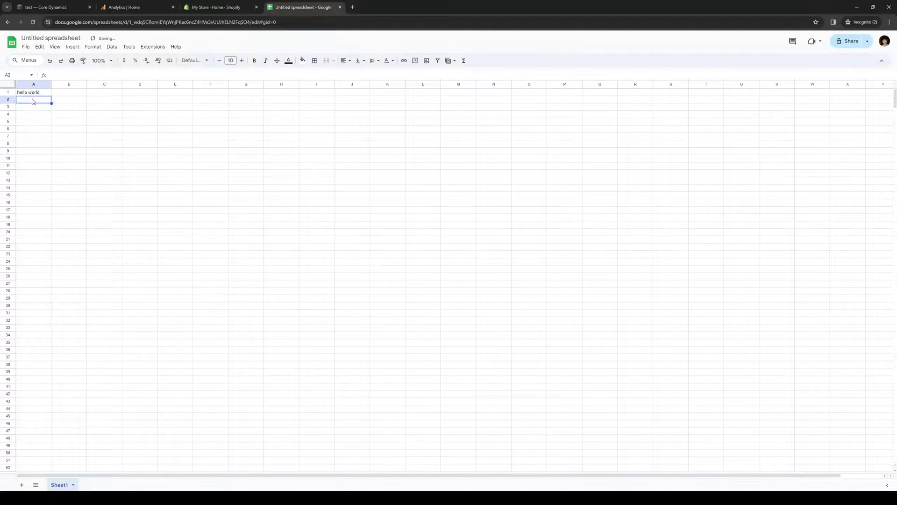
pyautogui.write('test')
pyautogui.press('Return')
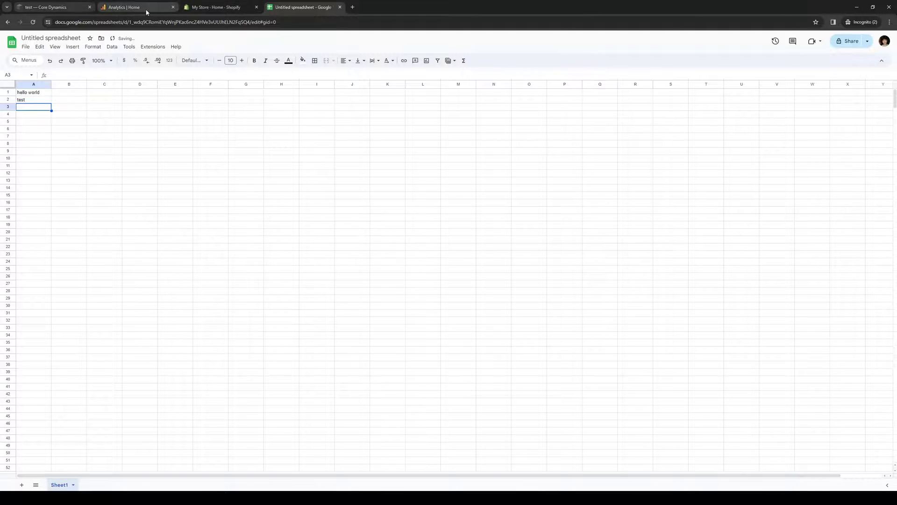
pyautogui.click(64, 5)
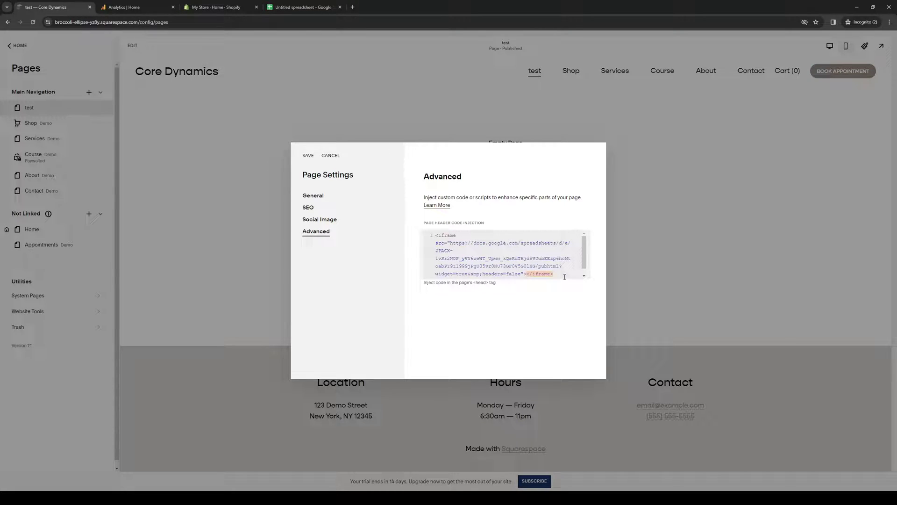
# Save the test page settings so the embedded Untitled spreadsheet frame appears.
pyautogui.click(308, 157)
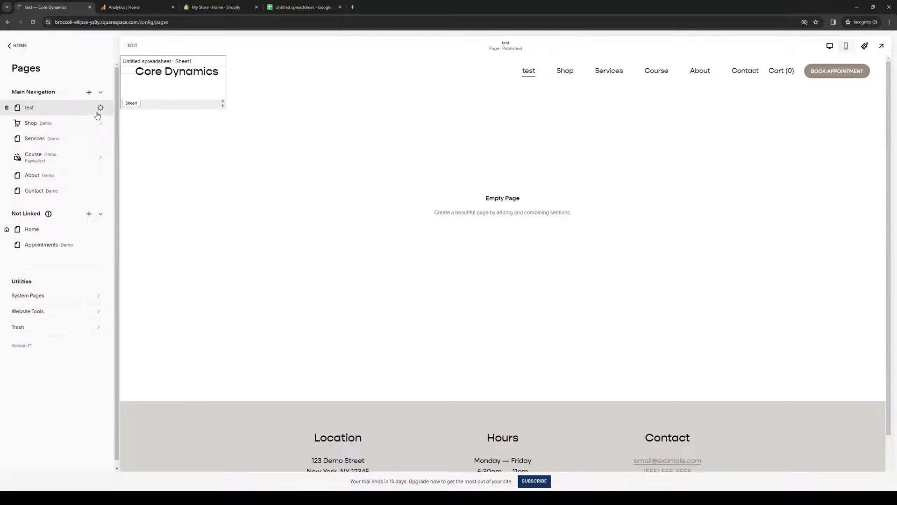
# Reopen the test page's Advanced settings and delete all the iframe code from the header injection box.
pyautogui.click(101, 108)
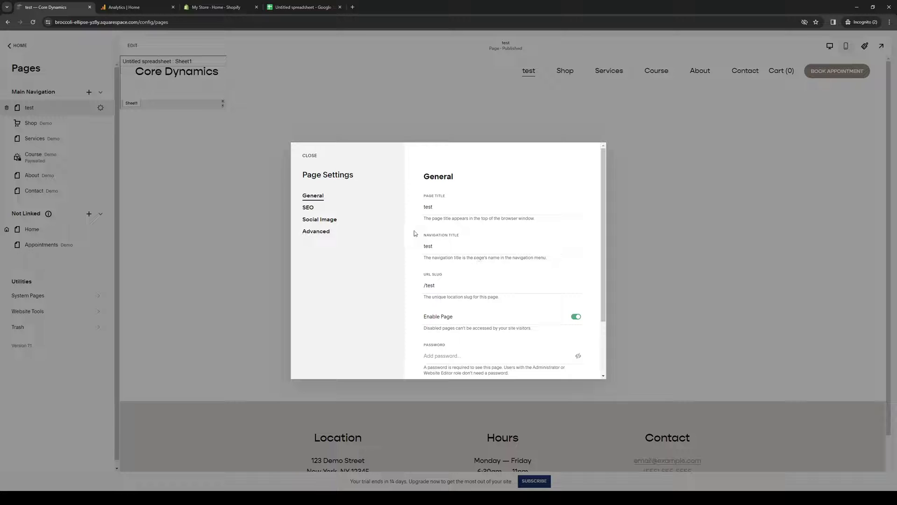
pyautogui.click(319, 233)
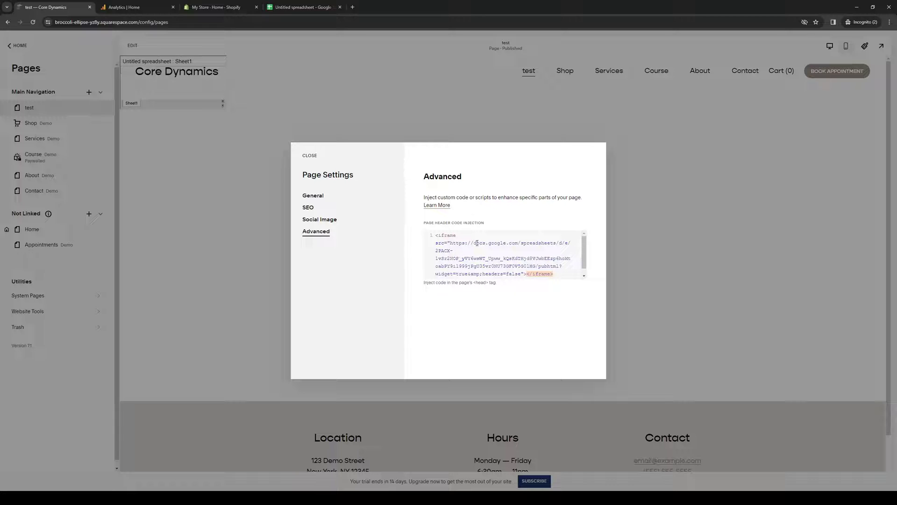
pyautogui.scroll(-1, 503, 267)
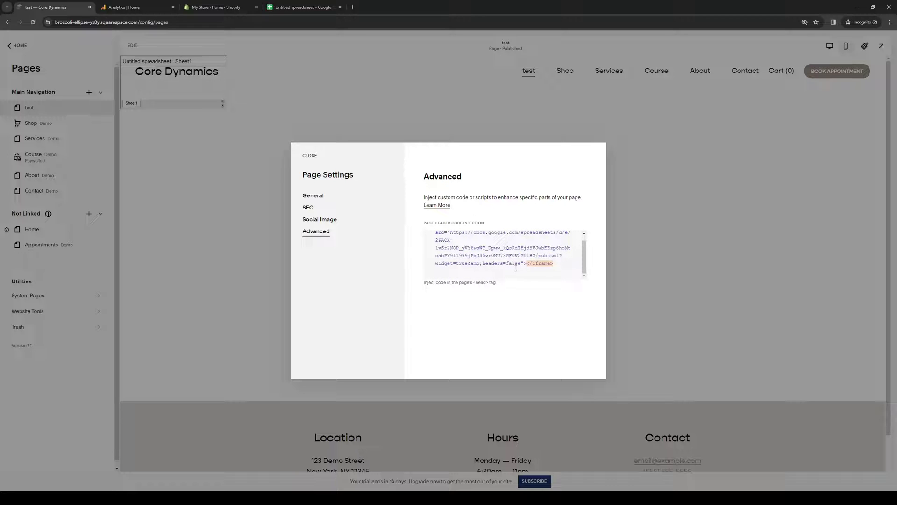
pyautogui.moveTo(435, 233); pyautogui.dragTo(533, 266)
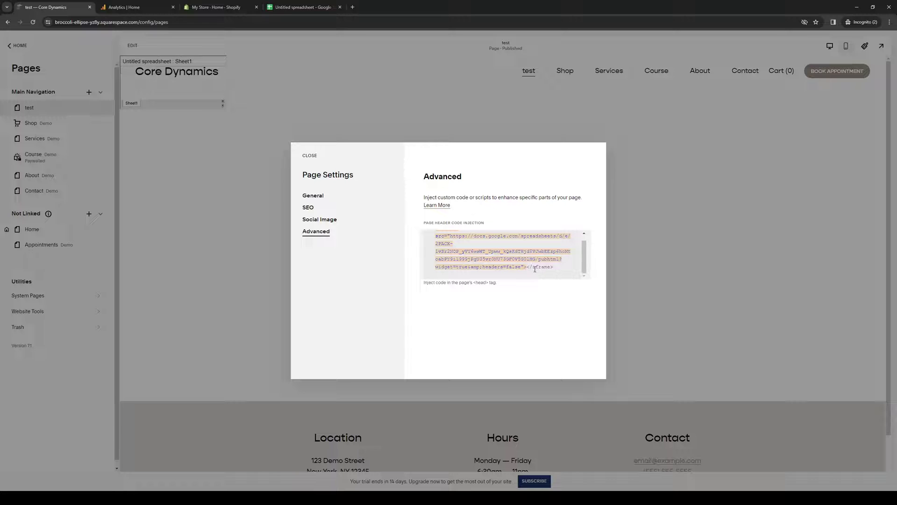
pyautogui.scroll(1, 504, 263)
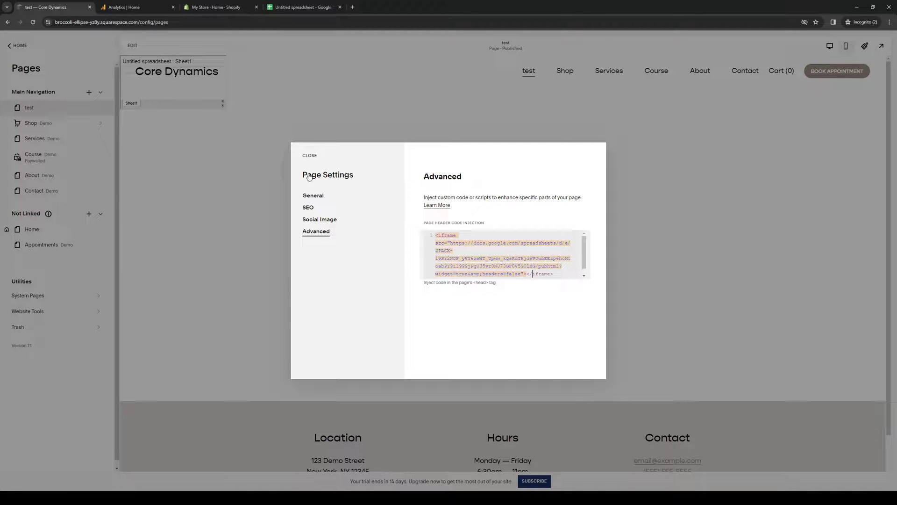
pyautogui.click(458, 317)
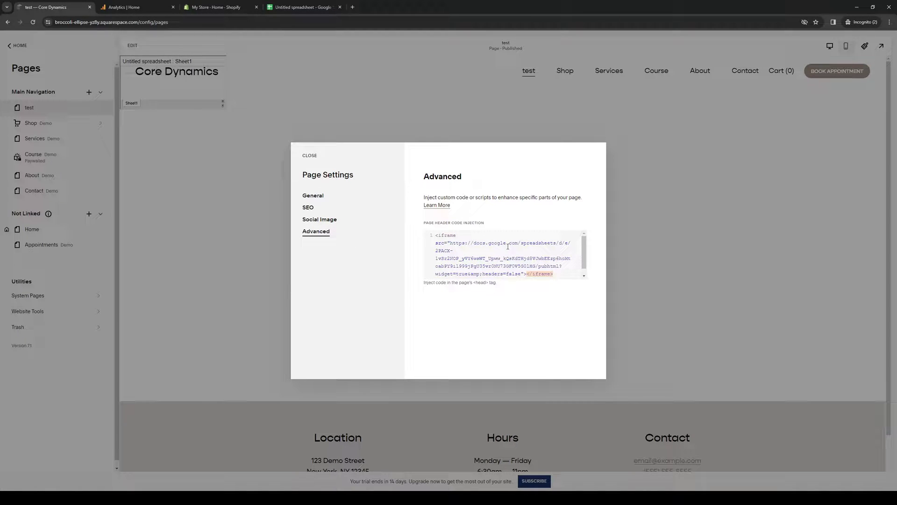
pyautogui.scroll(-1, 560, 278)
pyautogui.scroll(1, 502, 255)
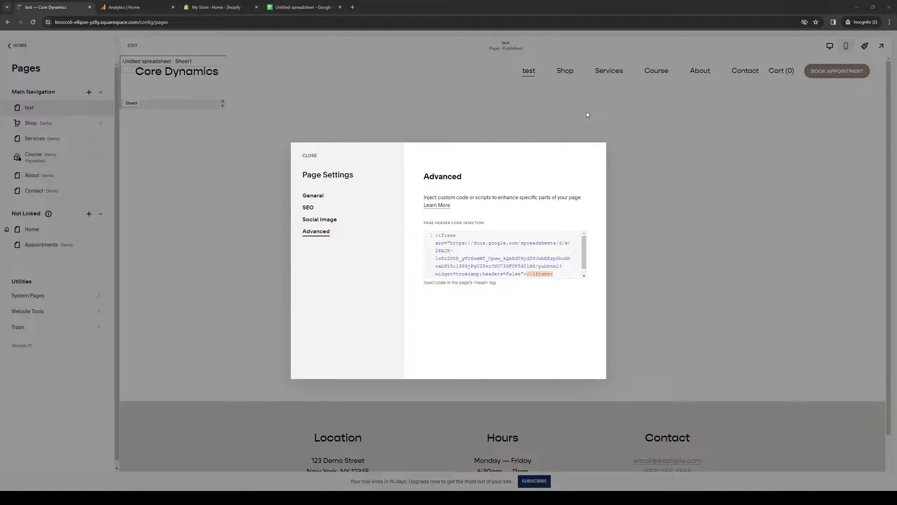
pyautogui.click(531, 311)
pyautogui.scroll(-1, 563, 276)
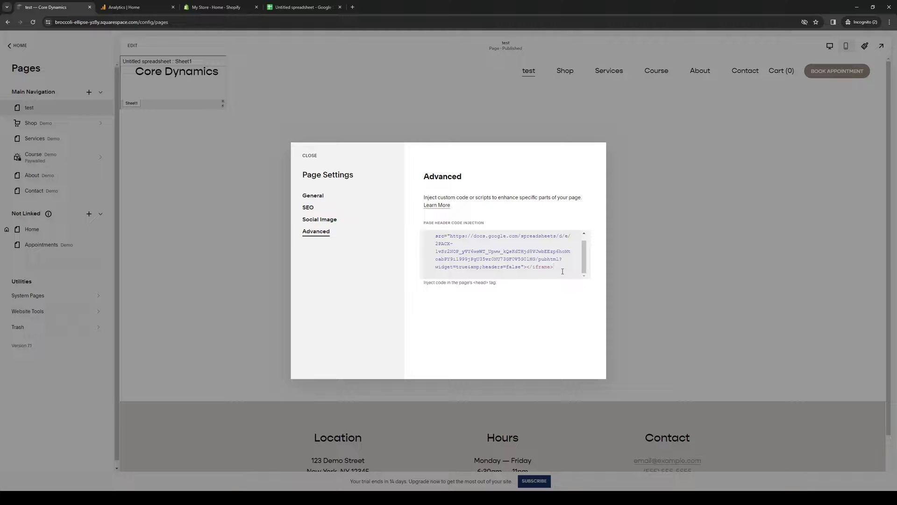
pyautogui.hotkey('ctrl', 'a')
pyautogui.press('BackSpace')
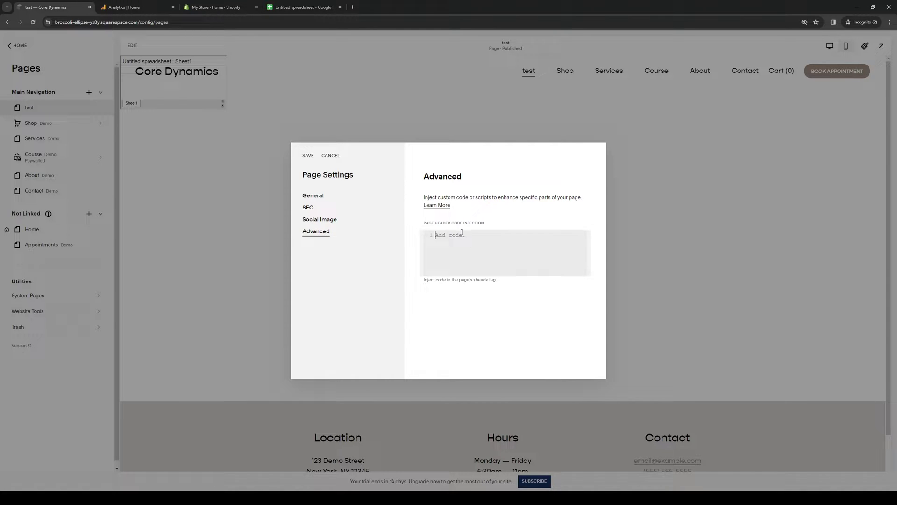
# Save the emptied header code, then reopen and close the test page settings to check it.
pyautogui.click(308, 155)
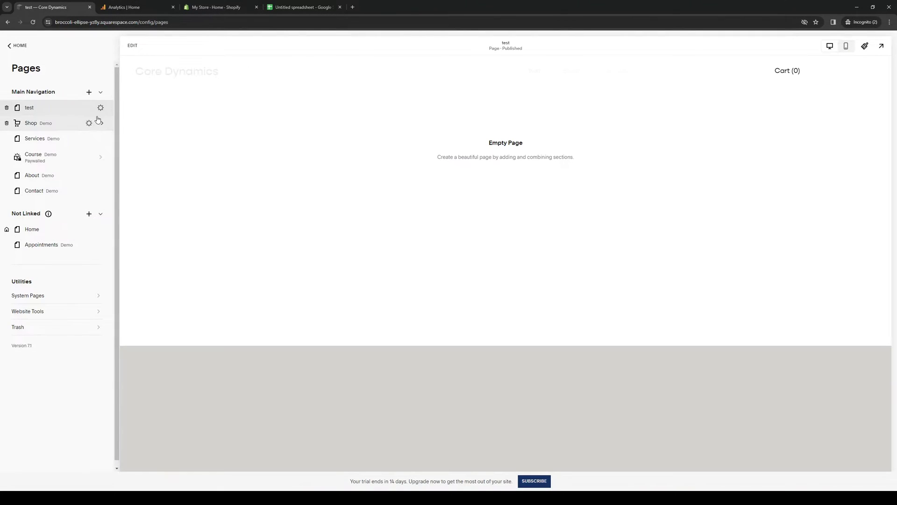
pyautogui.click(101, 108)
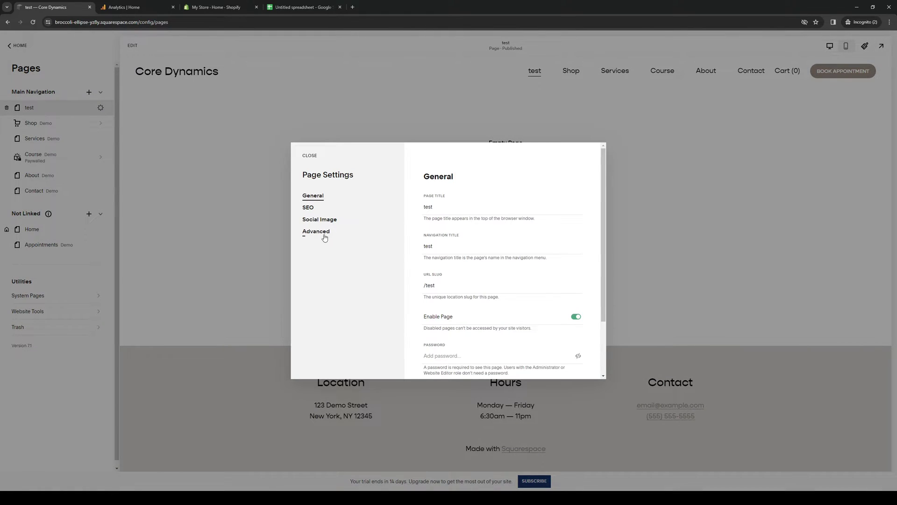
pyautogui.click(137, 151)
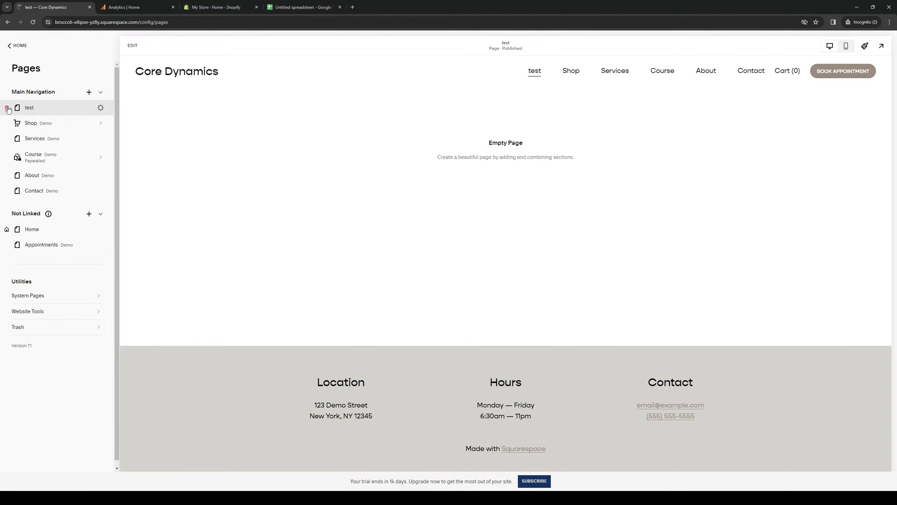